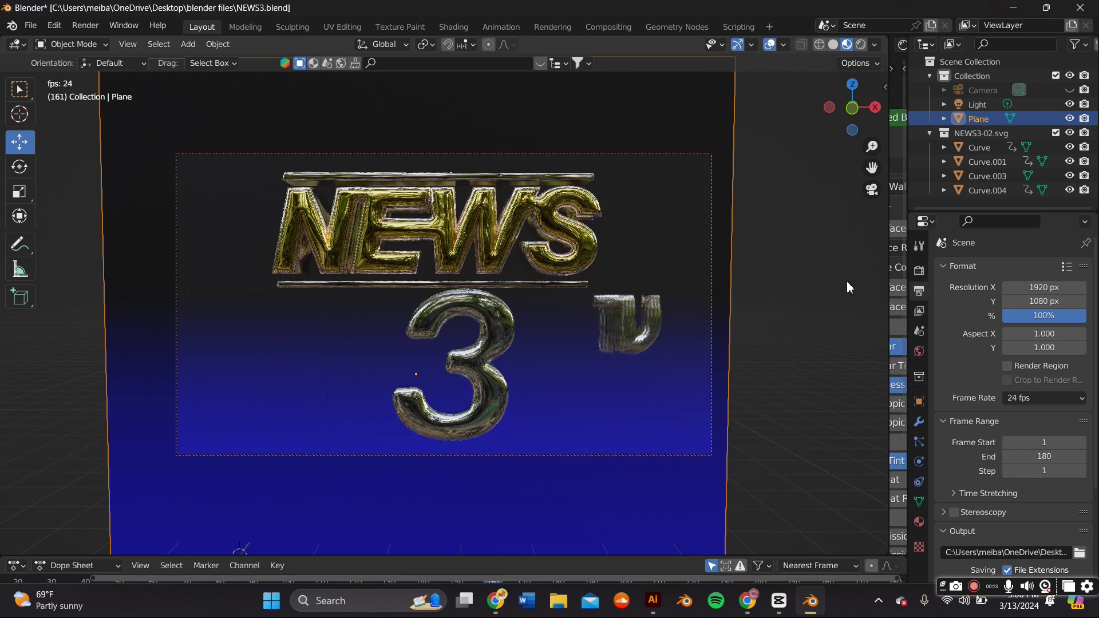
# Step: Check the logo animation and its output settings with end frame 180, and play back the rendered 0001-0180 video
pyautogui.press('space')
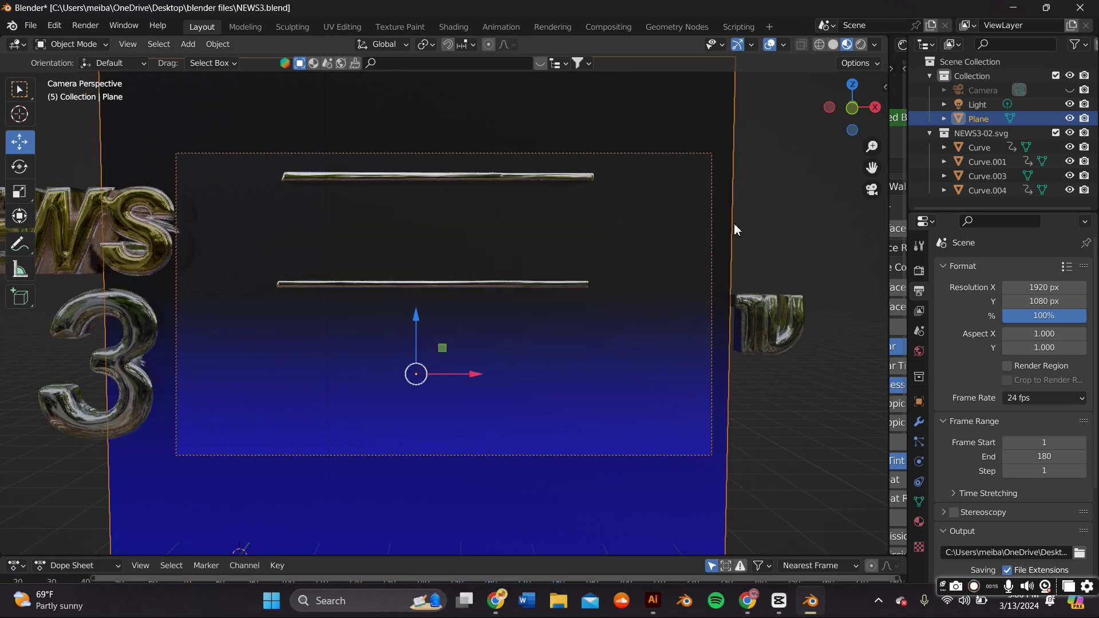
pyautogui.click(86, 26)
pyautogui.scroll(-2, 1037, 411)
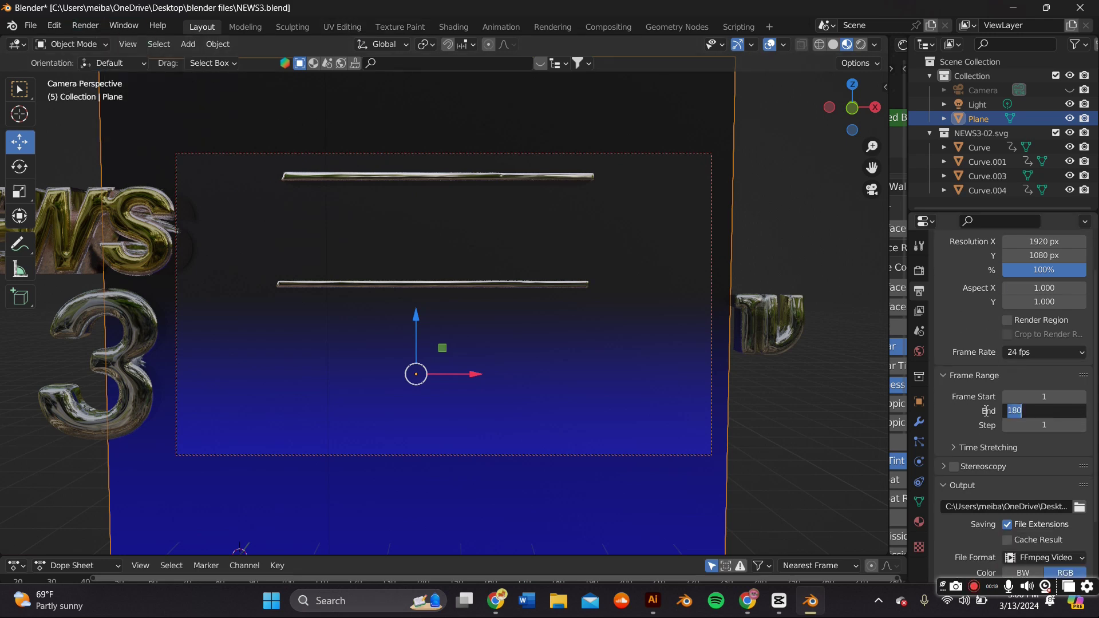
pyautogui.press('Return')
pyautogui.scroll(-3, 1008, 406)
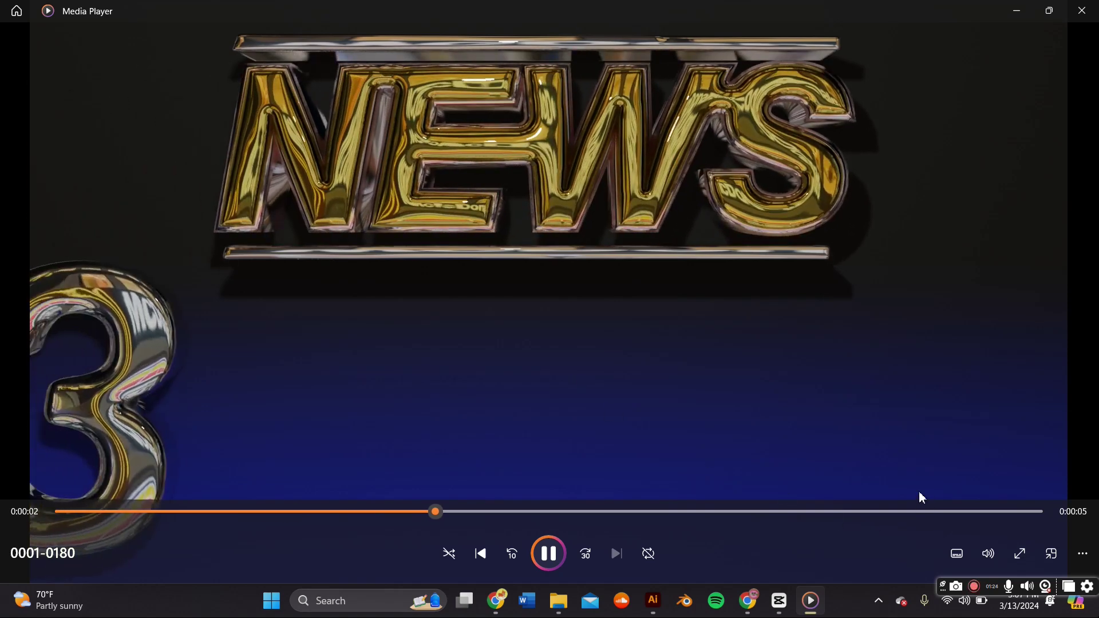
pyautogui.click(1016, 550)
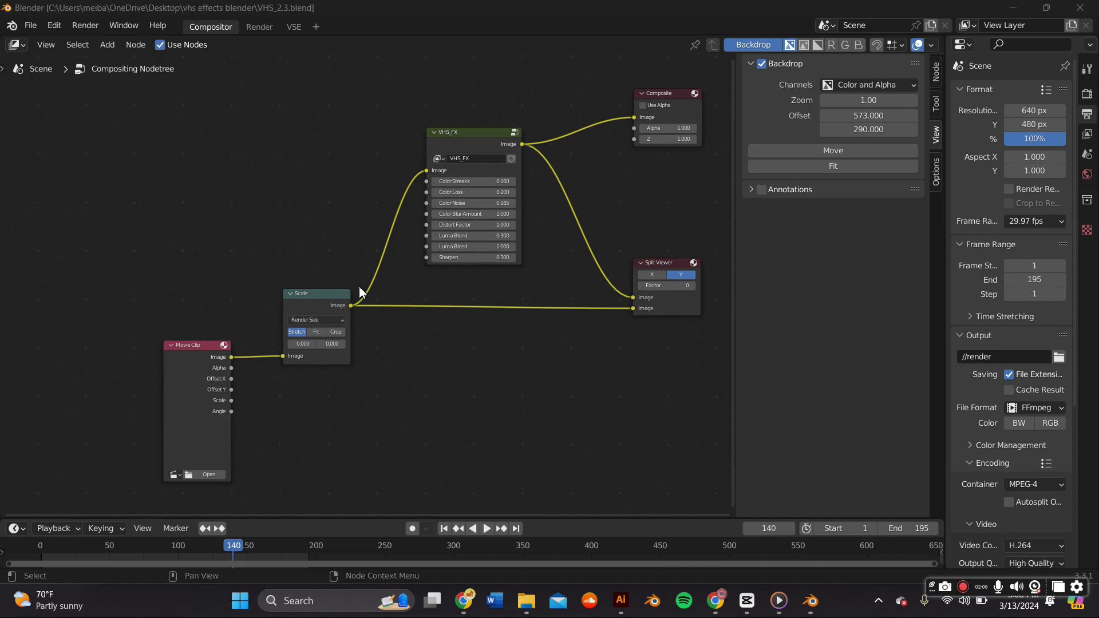
# Step: Load the NEWS 3 clip 0001-0180.mp4 from the Desktop into the Movie Clip node of the VHS compositing tree
pyautogui.moveTo(305, 312); pyautogui.dragTo(319, 259, button='middle')
pyautogui.scroll(-2, 235, 276)
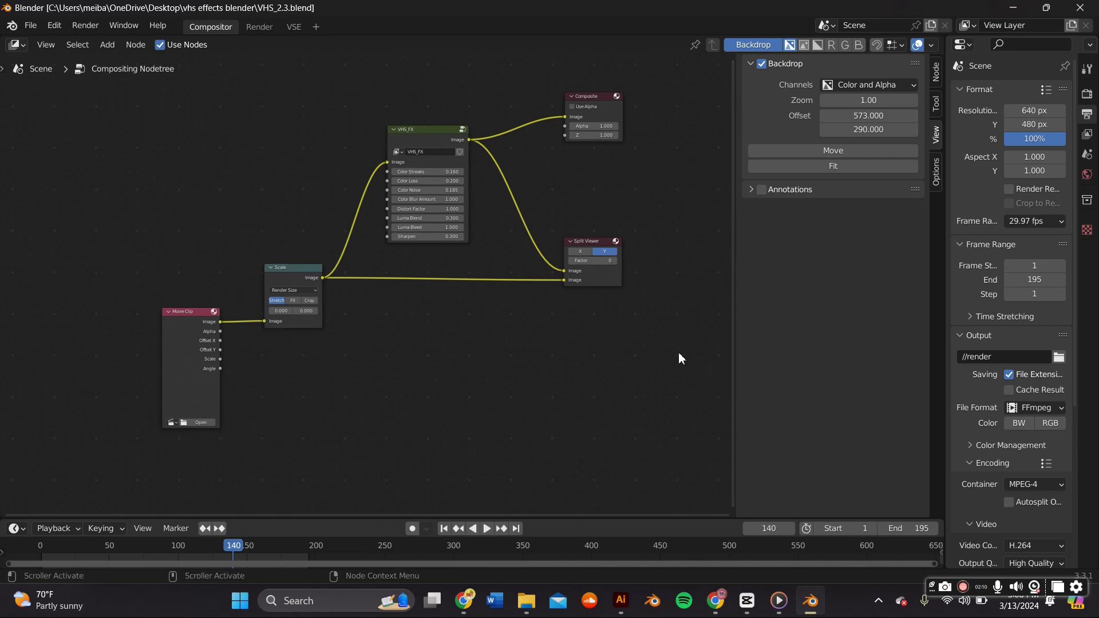
pyautogui.press('n')
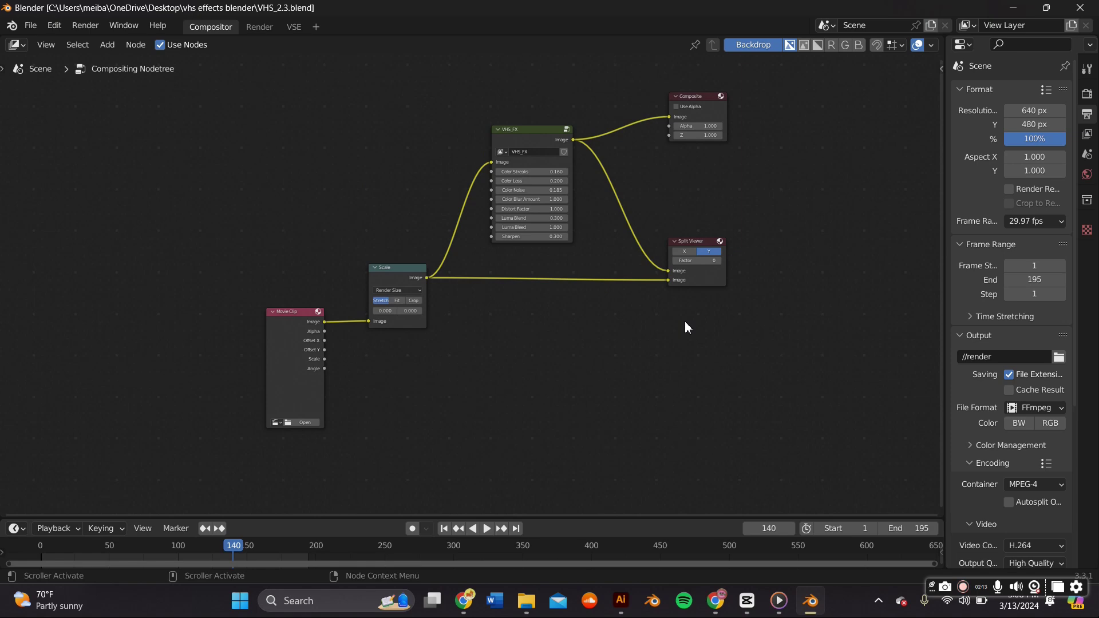
pyautogui.scroll(2, 422, 384)
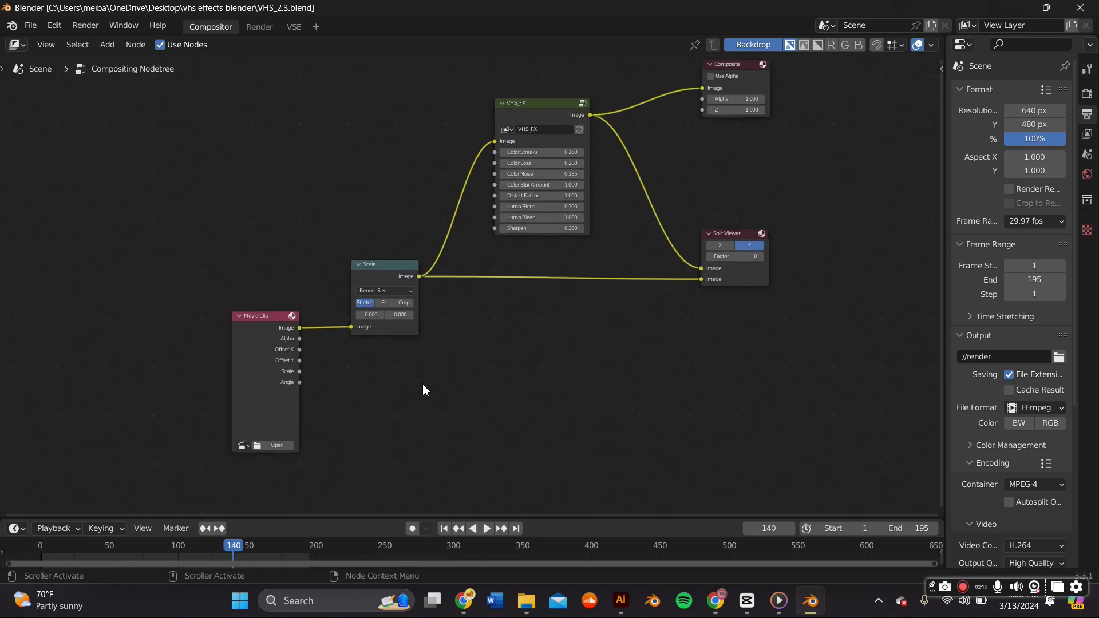
pyautogui.scroll(1, 485, 358)
pyautogui.click(248, 478)
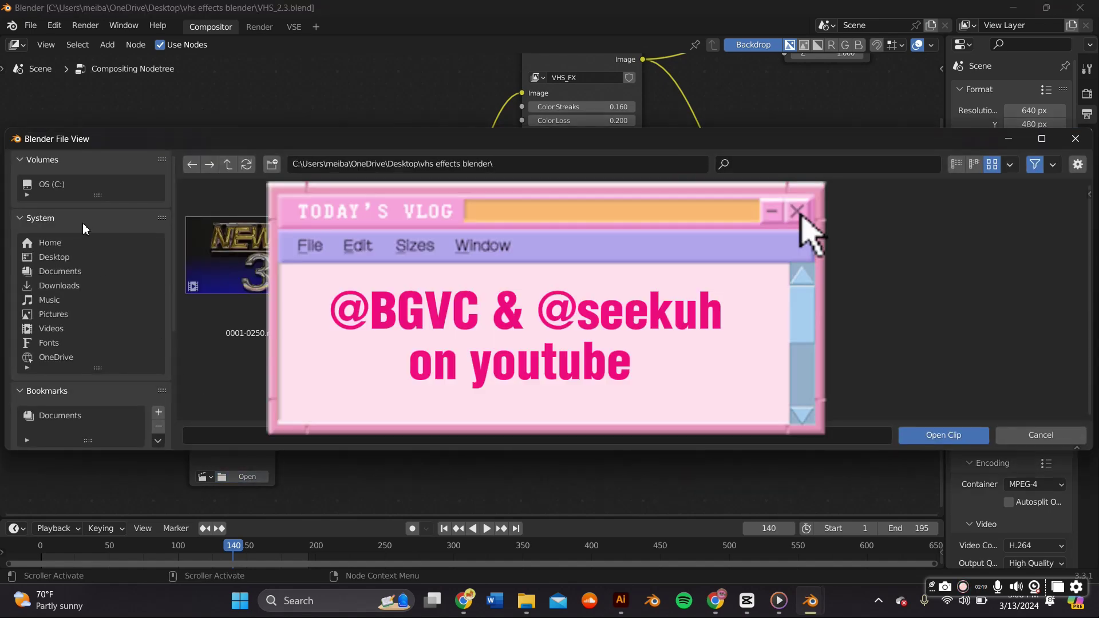
pyautogui.click(56, 256)
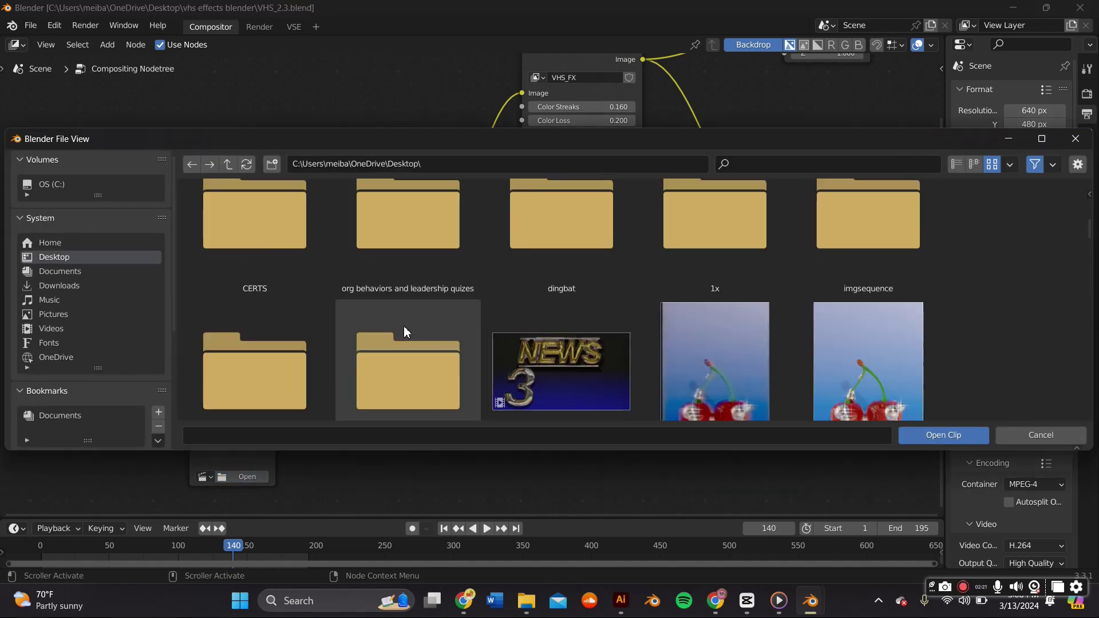
pyautogui.scroll(-3, 404, 325)
pyautogui.scroll(3, 643, 315)
pyautogui.doubleClick(595, 309)
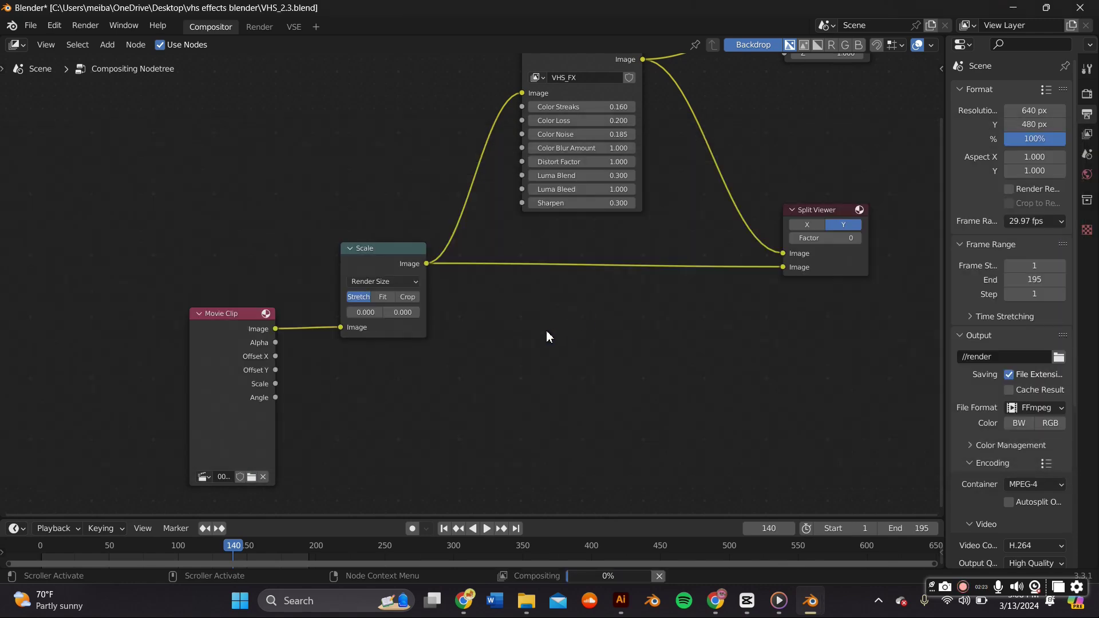
# Step: Move the backdrop preview away from the upper corner into the open area of the node editor
pyautogui.moveTo(509, 347); pyautogui.dragTo(448, 362, button='middle')
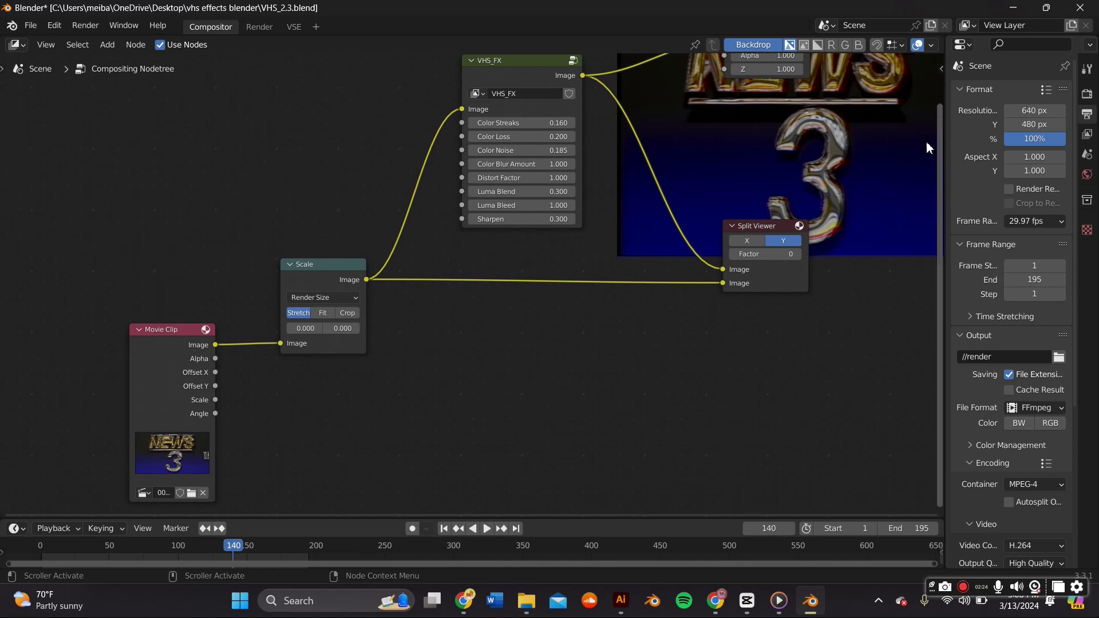
pyautogui.moveTo(914, 85); pyautogui.dragTo(876, 119, button='middle')
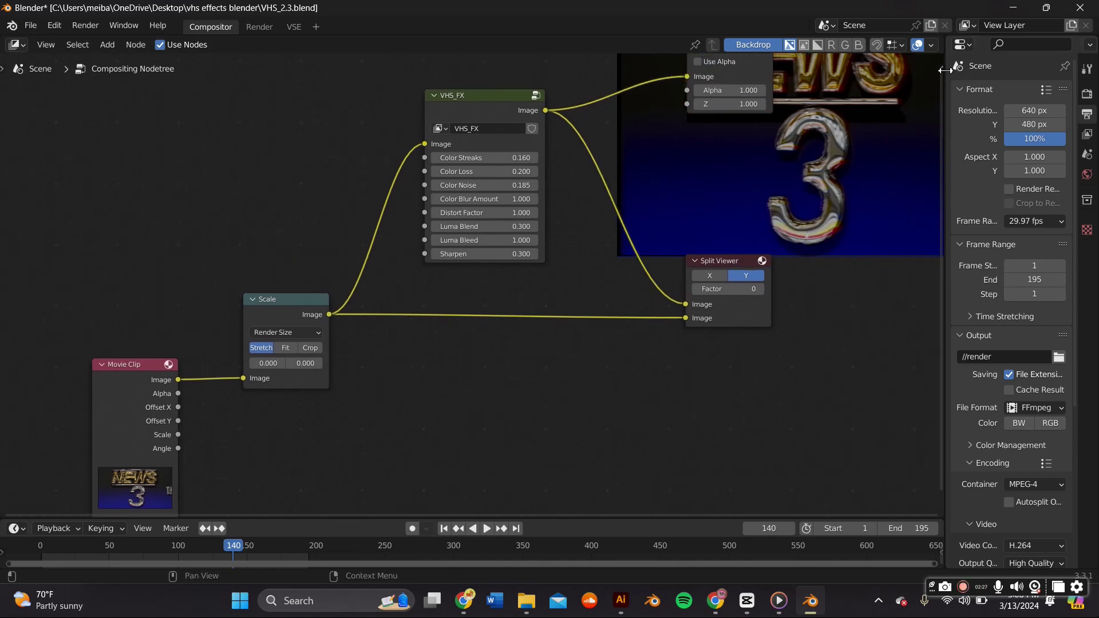
pyautogui.press('n')
pyautogui.click(852, 152)
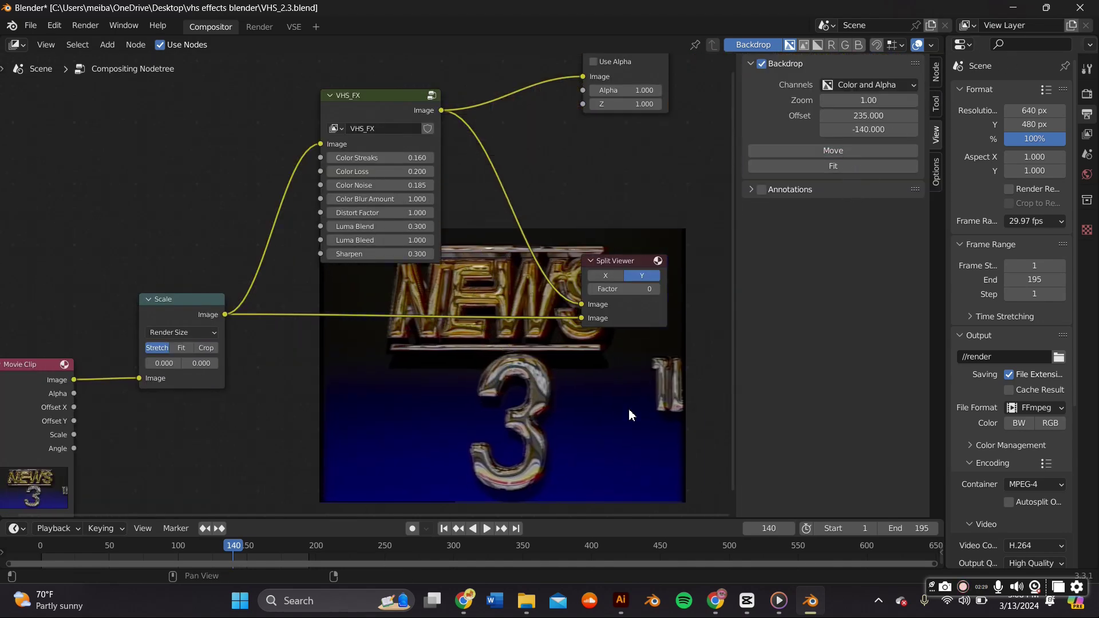
pyautogui.click(637, 400)
pyautogui.press('n')
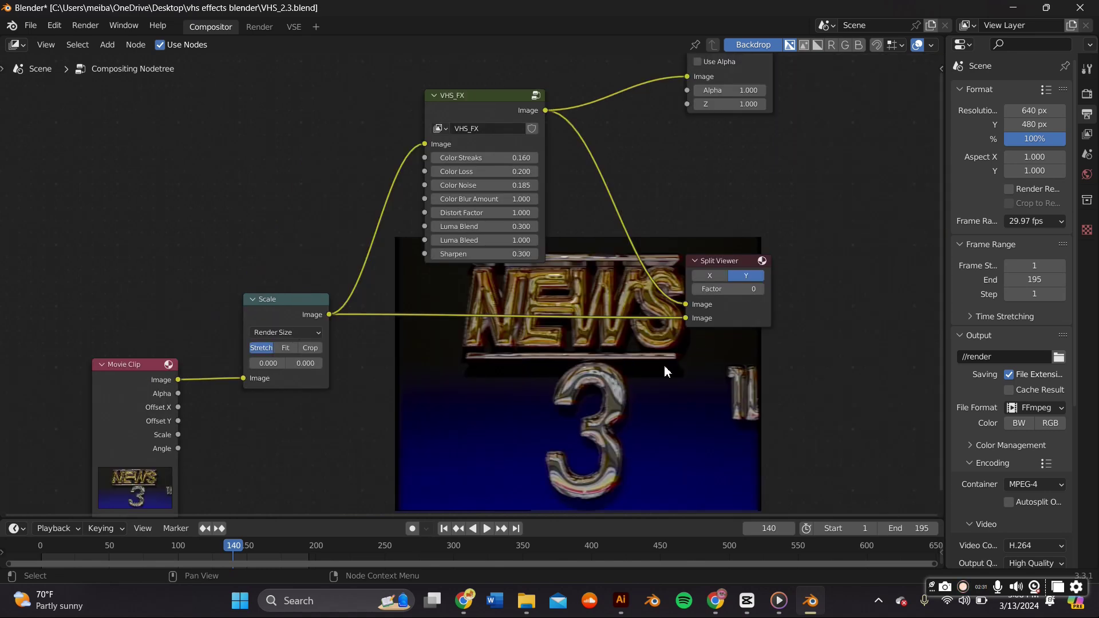
# Step: Set the VHS_FX node's Color Streaks to 0.660 and inspect the effect on the backdrop image
pyautogui.moveTo(664, 365); pyautogui.dragTo(602, 360, button='middle')
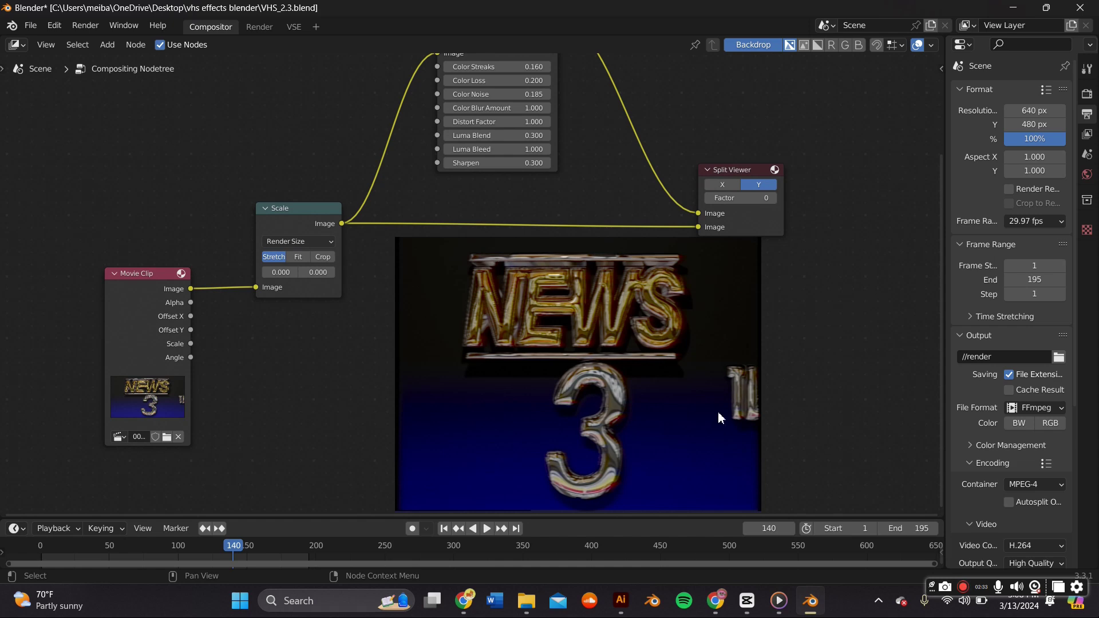
pyautogui.moveTo(658, 322); pyautogui.dragTo(644, 389, button='middle')
pyautogui.scroll(5, 641, 388)
pyautogui.moveTo(583, 164); pyautogui.dragTo(511, 285, button='middle')
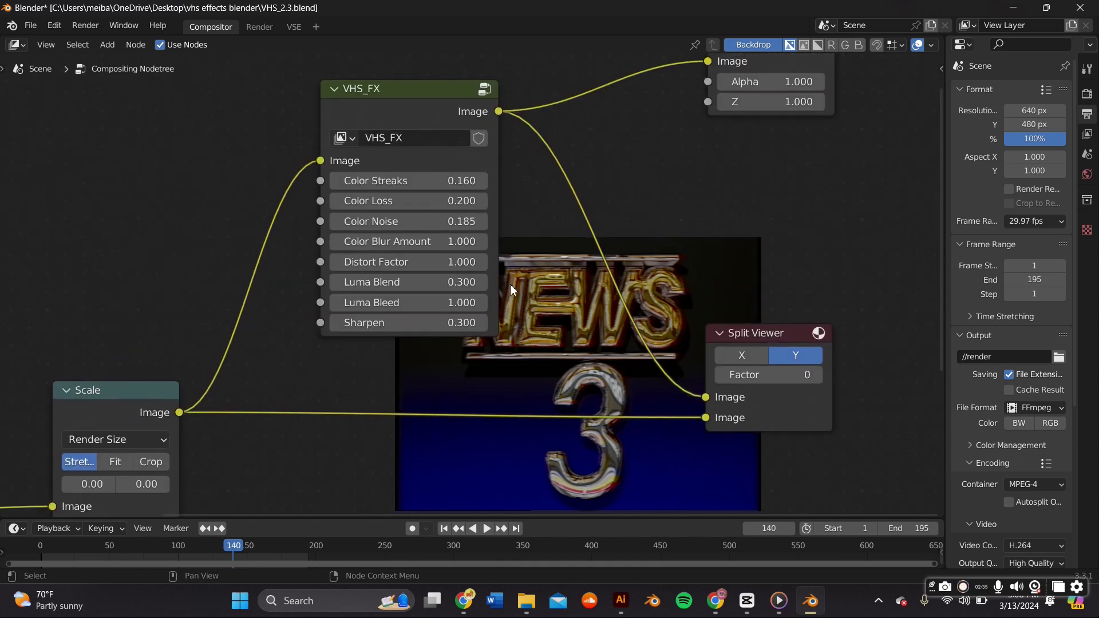
pyautogui.scroll(-3, 684, 320)
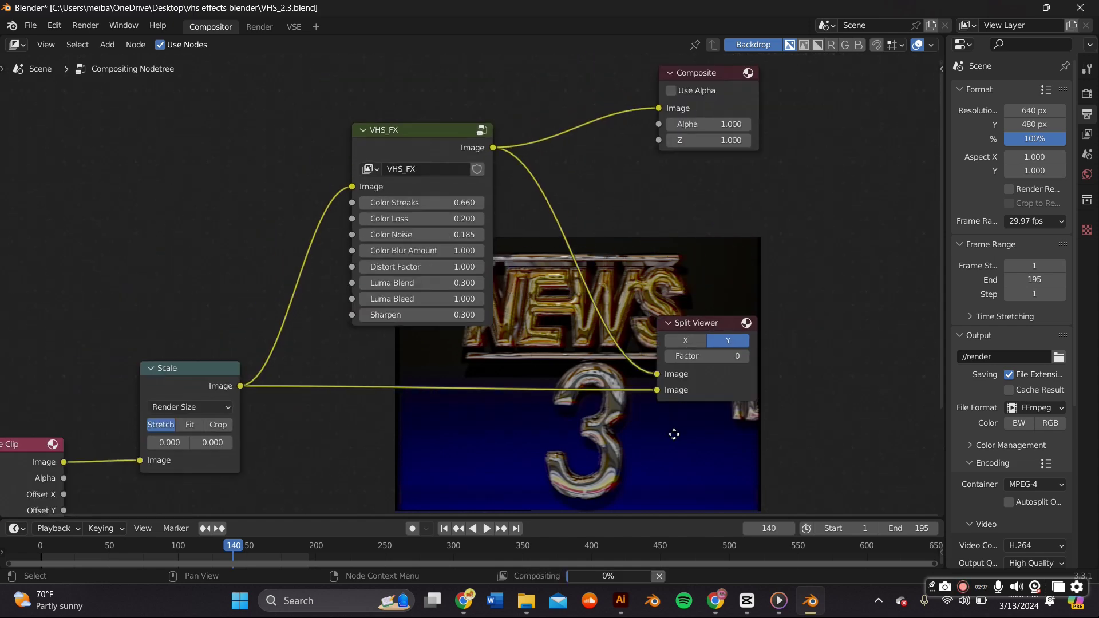
pyautogui.moveTo(674, 436); pyautogui.dragTo(668, 300, button='middle')
pyautogui.scroll(-1, 716, 427)
pyautogui.scroll(1, 716, 427)
pyautogui.moveTo(475, 345); pyautogui.dragTo(618, 331, button='middle')
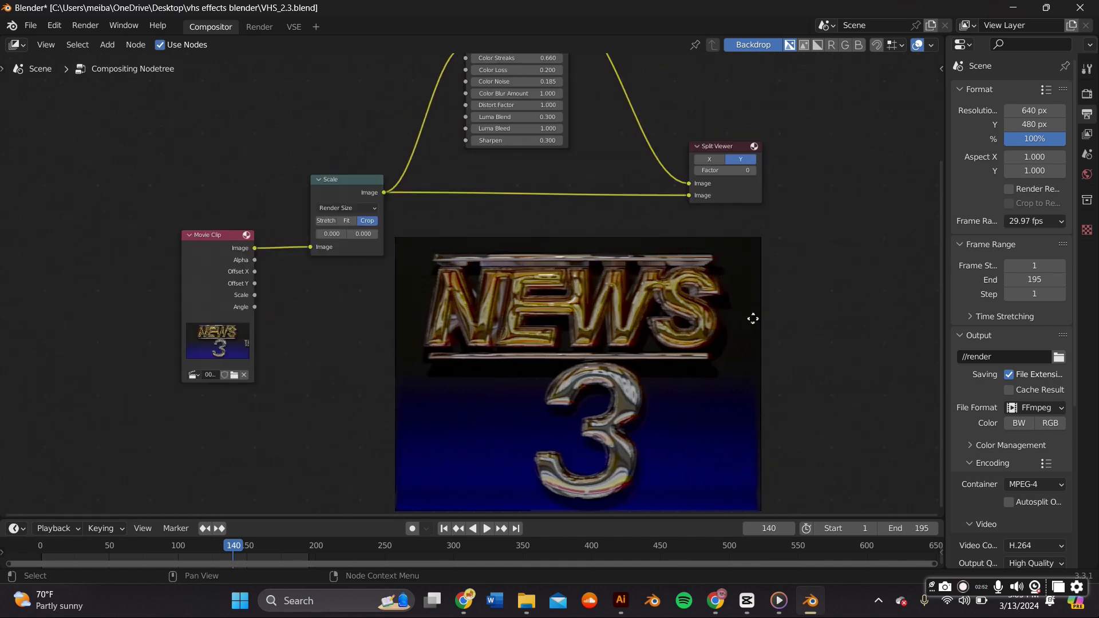
pyautogui.keyDown('shift'); pyautogui.scroll(-2, 753, 319); pyautogui.keyUp('shift')
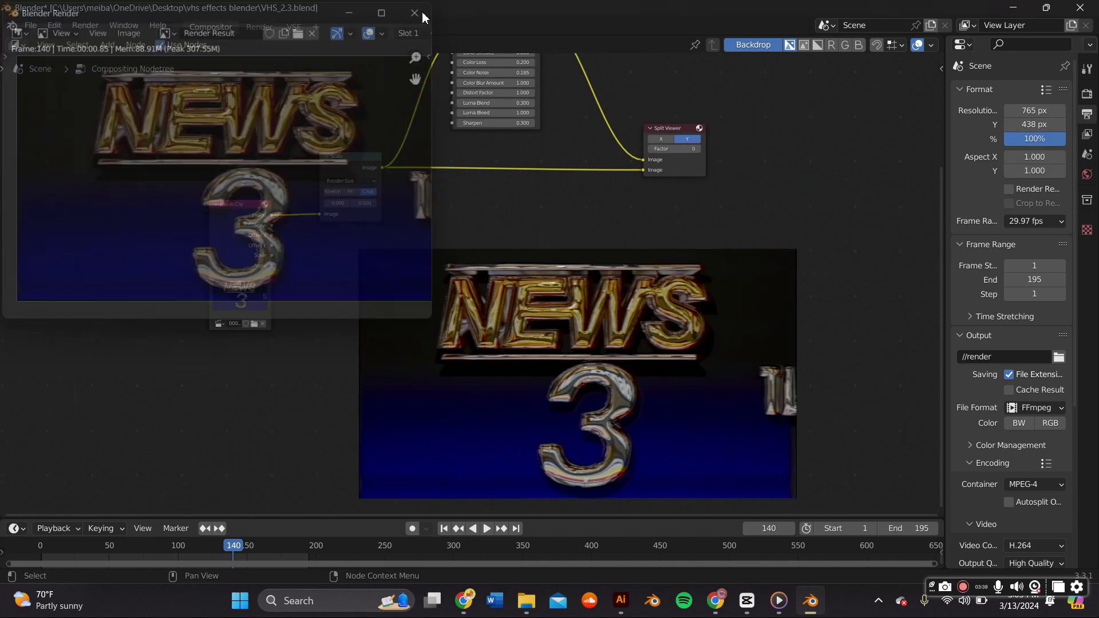
# Step: Set the render output location to the Downloads folder with the file name render
pyautogui.click(1059, 357)
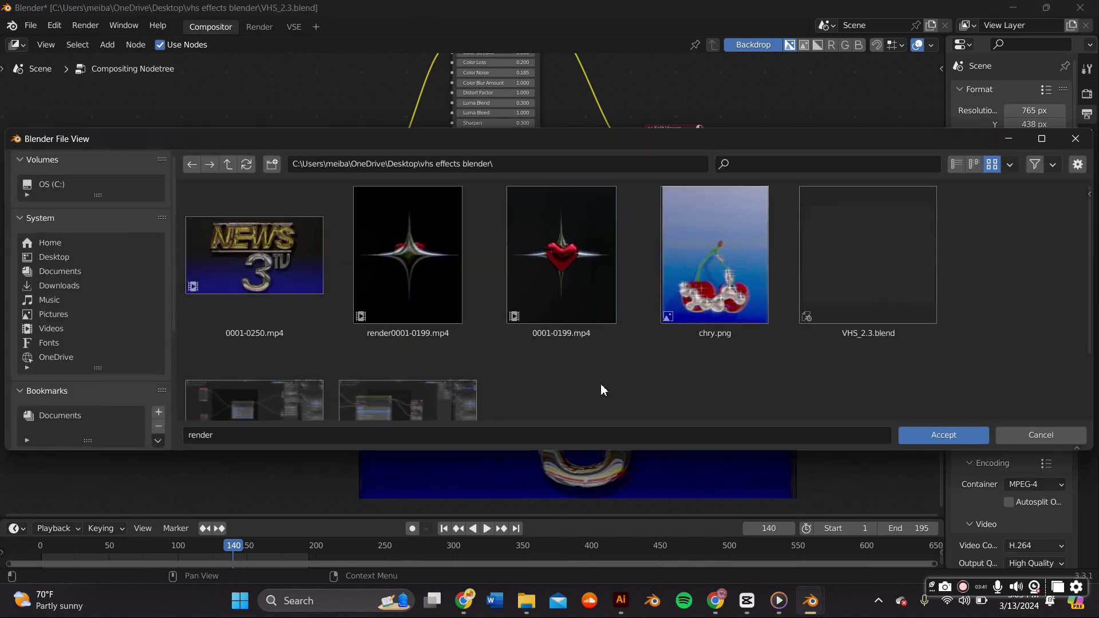
pyautogui.click(112, 269)
pyautogui.click(112, 261)
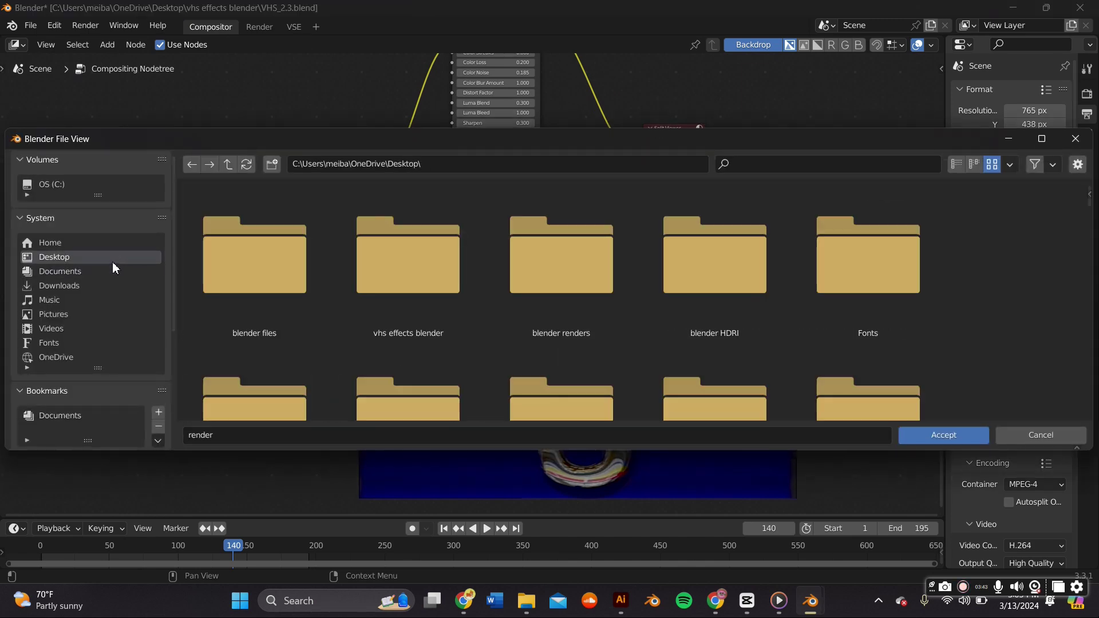
pyautogui.click(105, 275)
pyautogui.click(86, 297)
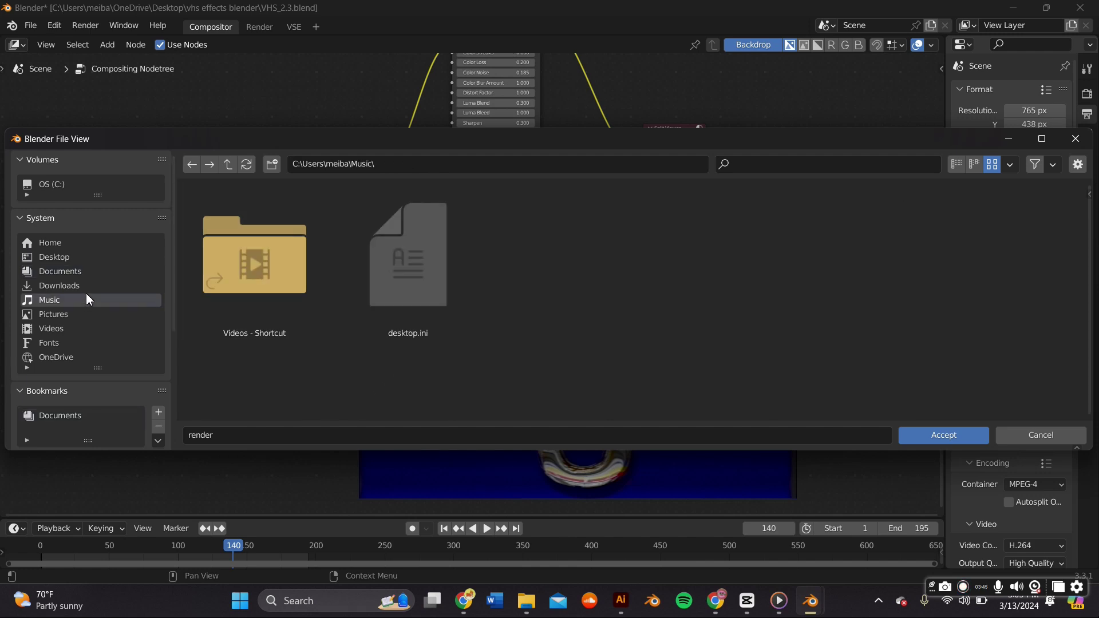
pyautogui.click(80, 285)
pyautogui.click(924, 435)
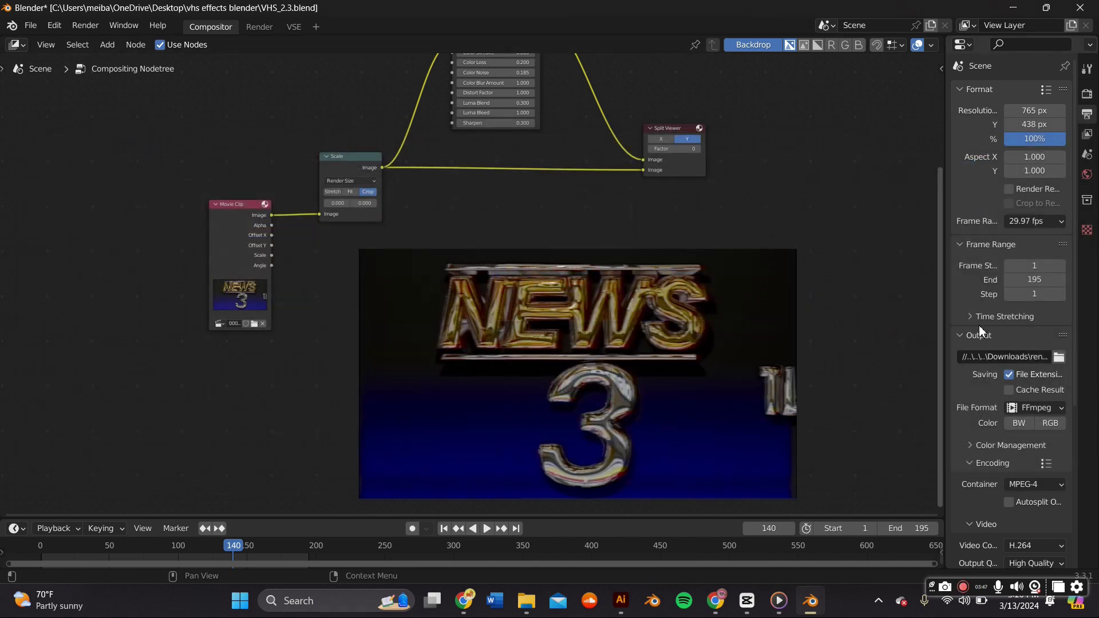
# Step: Review the output and encoding settings and set the end frame of the frame range to 180
pyautogui.scroll(-6, 1030, 356)
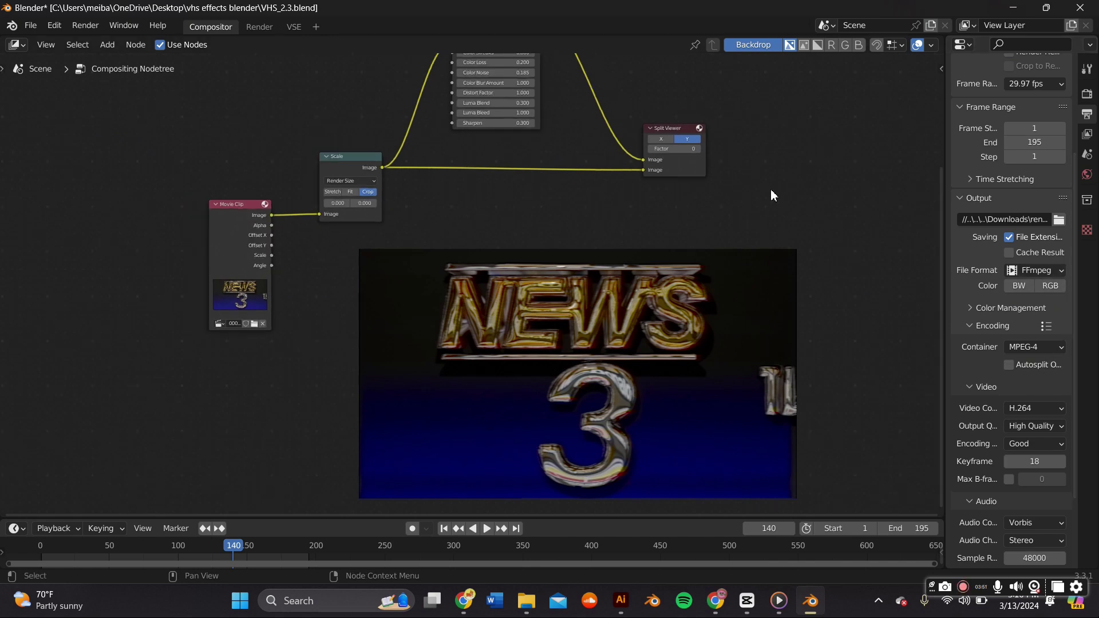
pyautogui.scroll(2, 771, 196)
pyautogui.scroll(1, 711, 204)
pyautogui.moveTo(711, 203); pyautogui.dragTo(697, 309, button='middle')
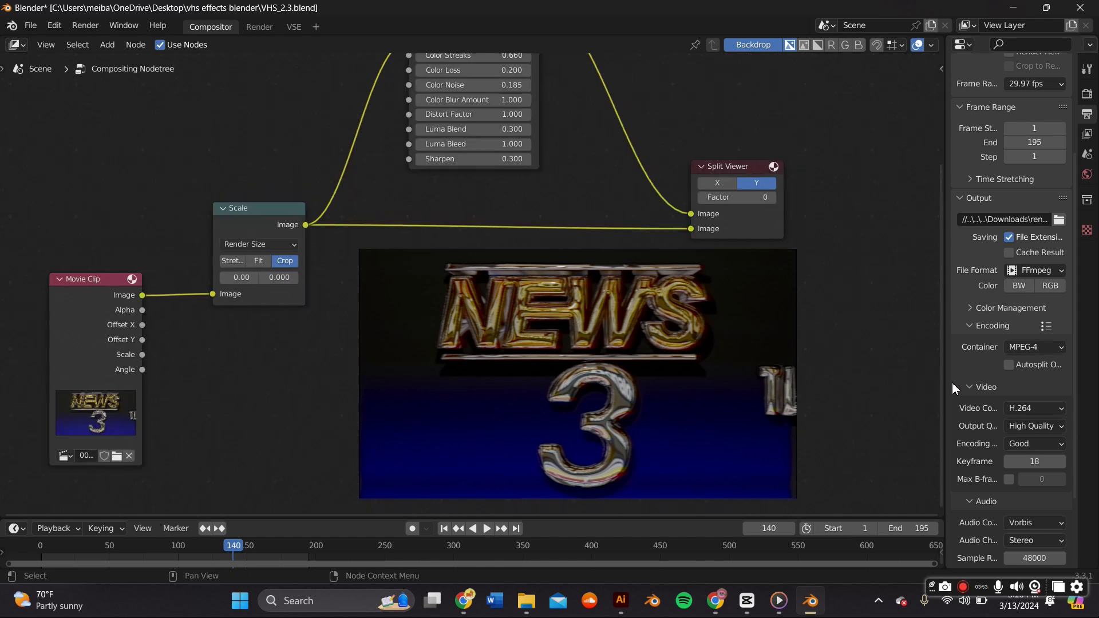
pyautogui.scroll(4, 1024, 278)
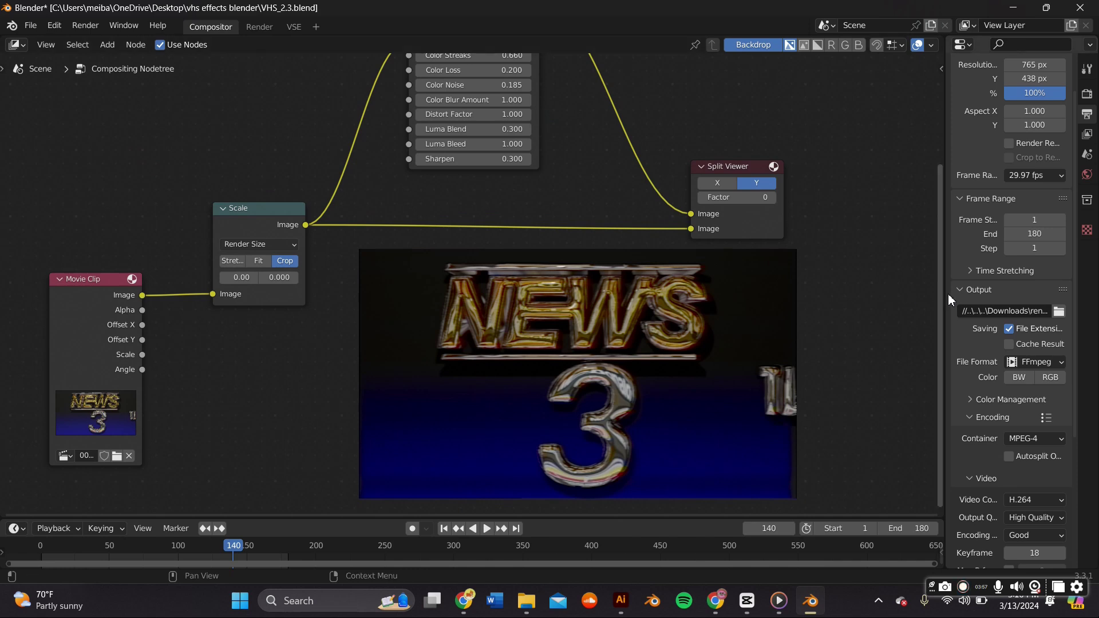
pyautogui.scroll(5, 746, 267)
pyautogui.scroll(-6, 739, 275)
pyautogui.moveTo(727, 293); pyautogui.dragTo(751, 357, button='middle')
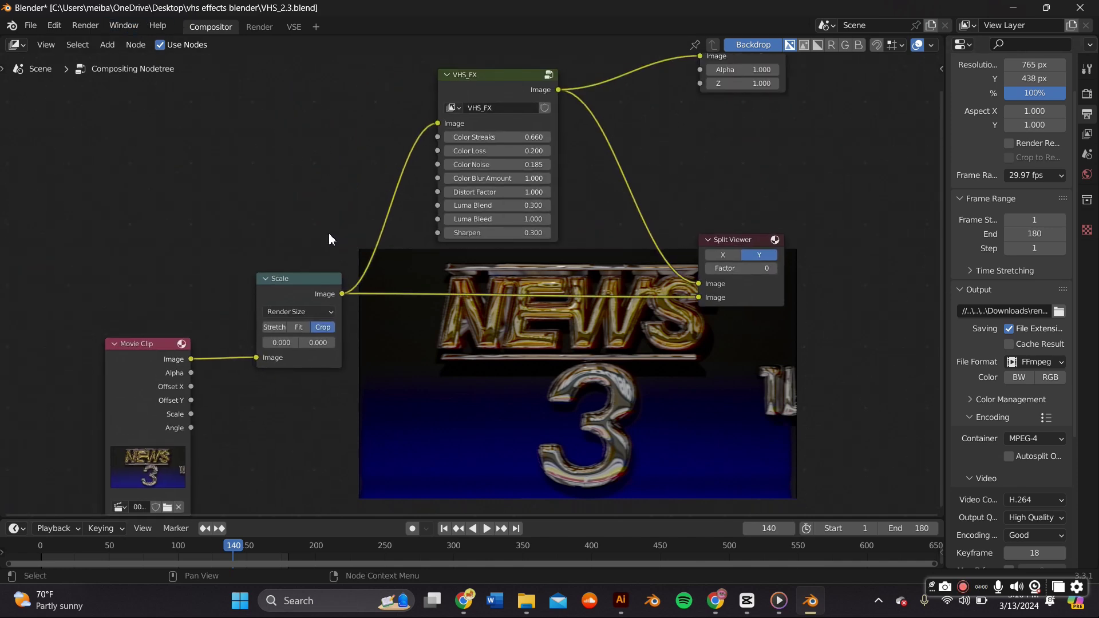
# Step: Render the NEWS 3 clip as an animation with the VHS effect applied
pyautogui.click(274, 327)
pyautogui.click(86, 26)
pyautogui.click(121, 57)
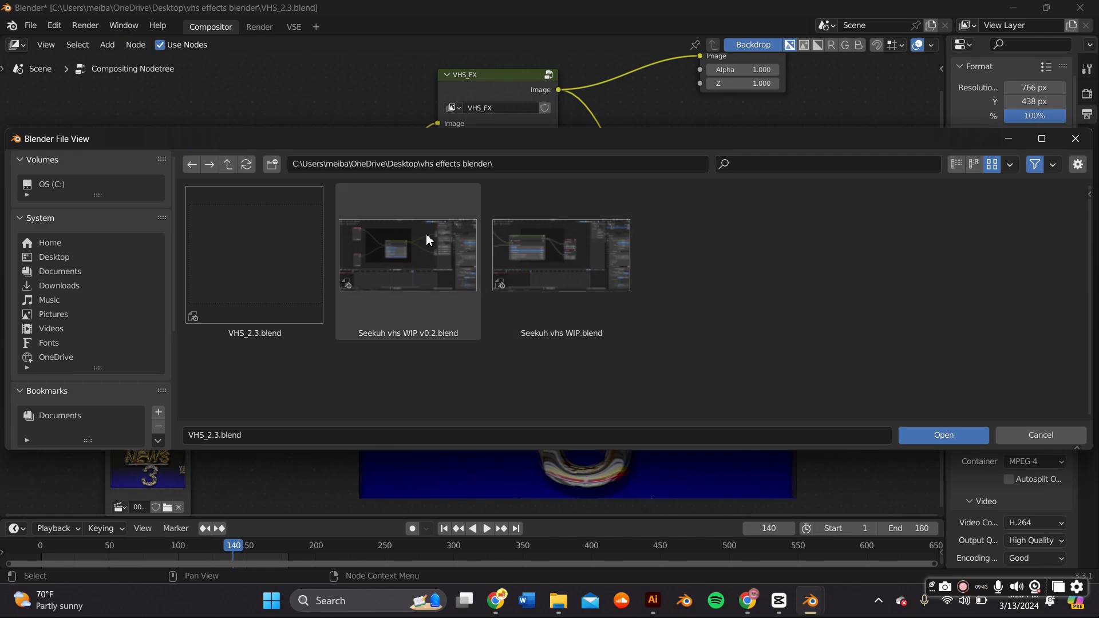
# Step: Open the file Seekuh vhs WIP v0.2.blend and enlarge the node editor area to show the Offset nodes
pyautogui.doubleClick(426, 233)
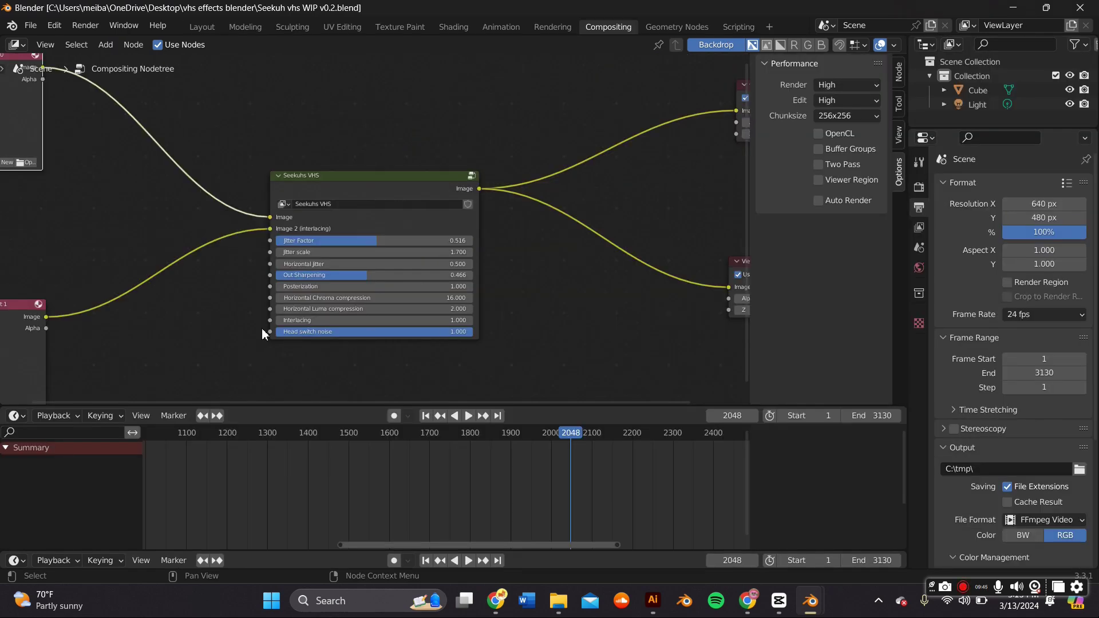
pyautogui.scroll(-2, 263, 331)
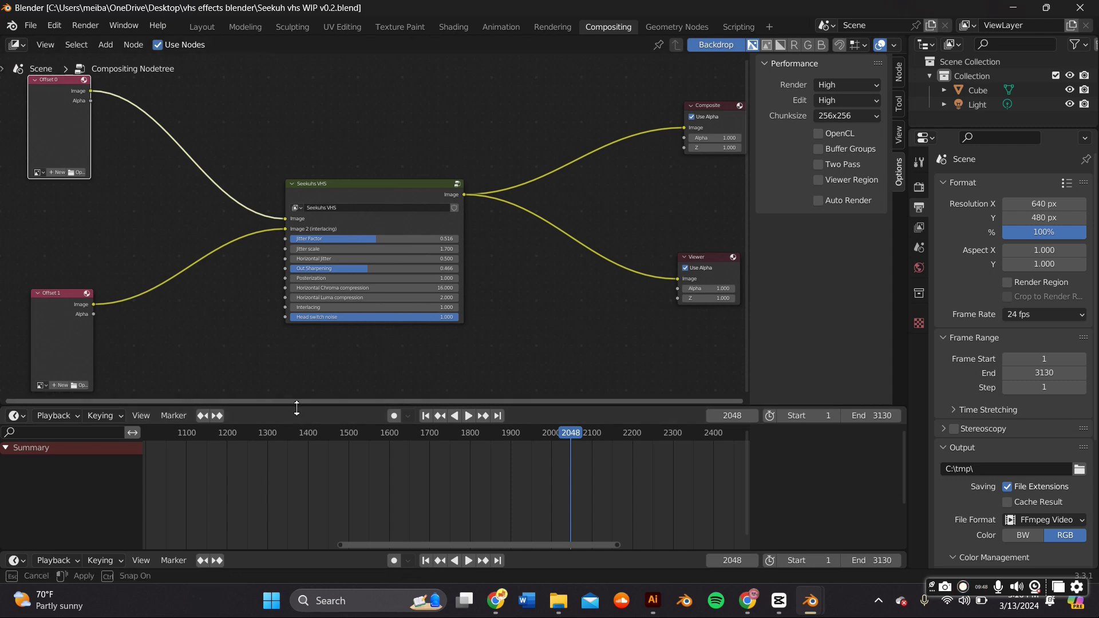
pyautogui.moveTo(295, 403); pyautogui.dragTo(296, 494)
pyautogui.moveTo(203, 392); pyautogui.dragTo(367, 366, button='middle')
pyautogui.scroll(2, 365, 363)
pyautogui.moveTo(285, 359); pyautogui.dragTo(299, 376, button='middle')
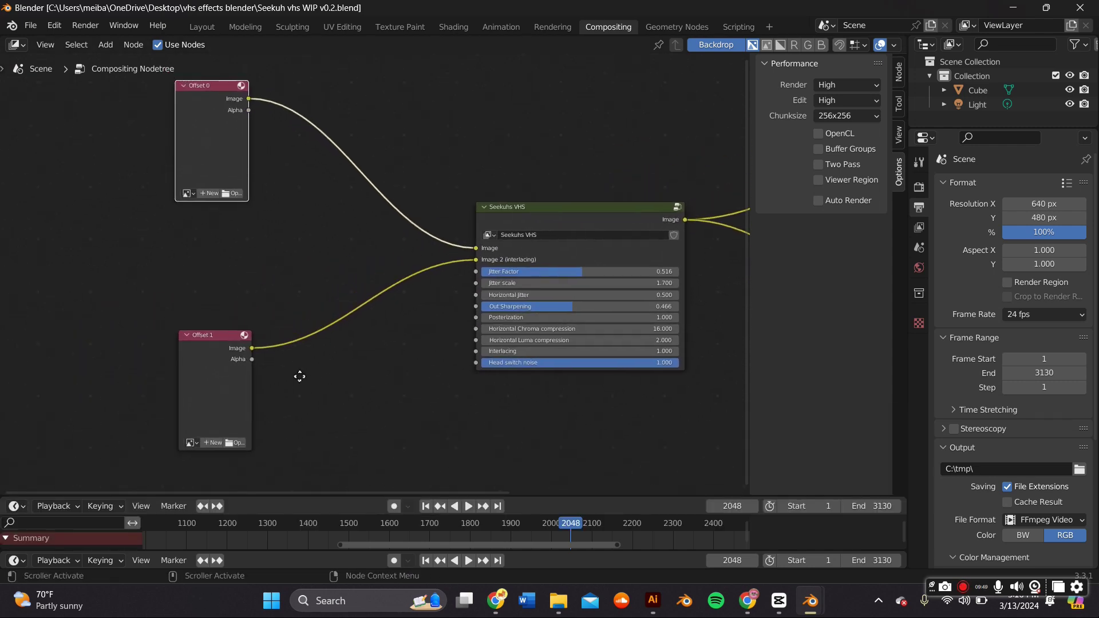
# Step: Load 0001-0180.mp4 from the Desktop into the Offset 0 image node
pyautogui.click(234, 194)
pyautogui.click(77, 257)
pyautogui.click(76, 271)
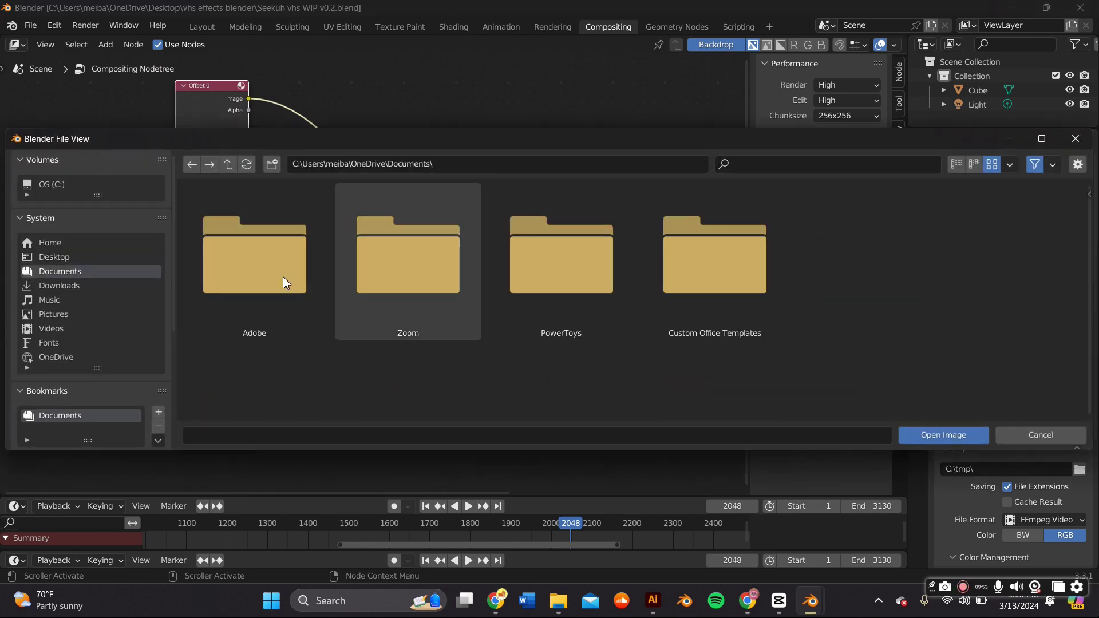
pyautogui.click(107, 257)
pyautogui.scroll(-5, 471, 255)
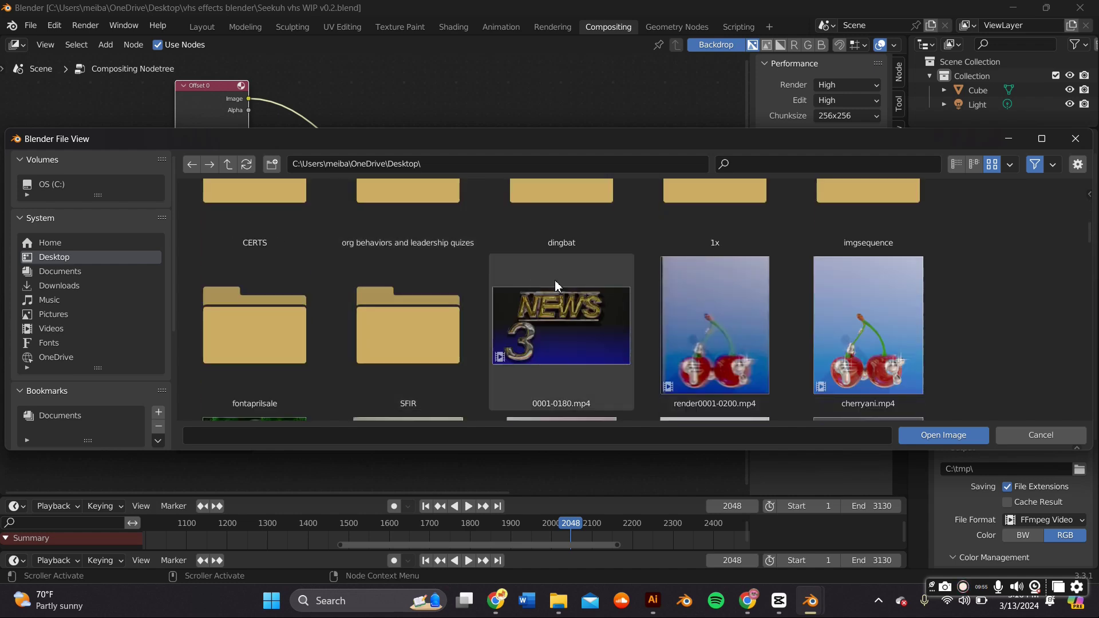
pyautogui.doubleClick(558, 297)
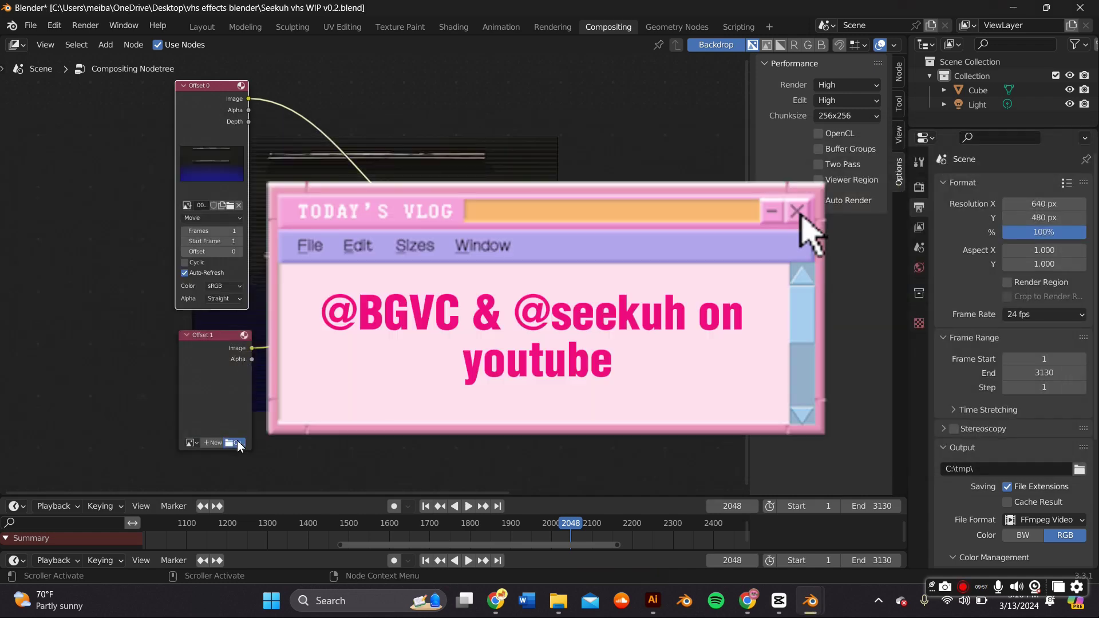
# Step: Load 0001-0180.mp4 from the Desktop into the Offset 1 image node
pyautogui.click(235, 442)
pyautogui.click(86, 270)
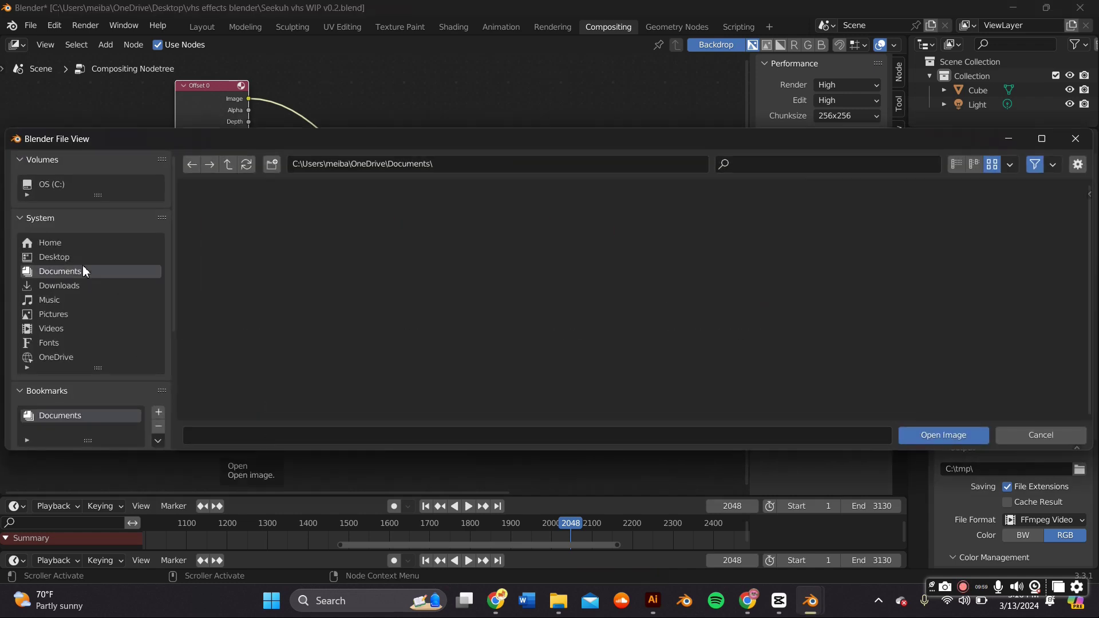
pyautogui.click(84, 257)
pyautogui.scroll(-5, 572, 291)
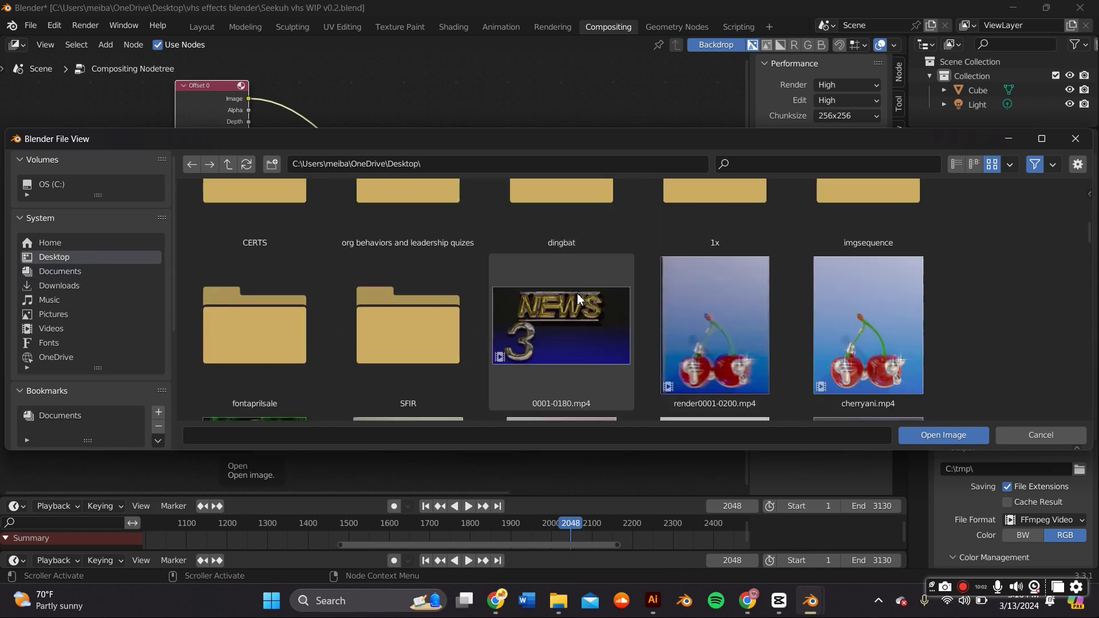
pyautogui.doubleClick(577, 293)
# Step: Set the Offset value of the Offset 1 image node to 1
pyautogui.scroll(5, 466, 348)
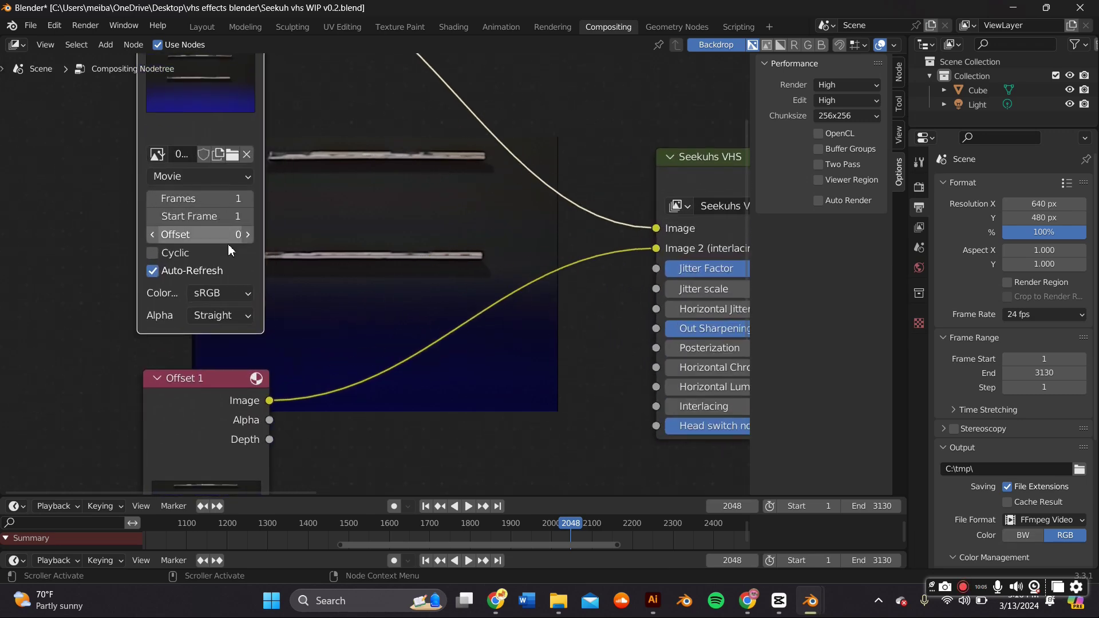
pyautogui.scroll(-7, 285, 278)
pyautogui.moveTo(359, 398); pyautogui.dragTo(368, 245, button='middle')
pyautogui.scroll(8, 366, 246)
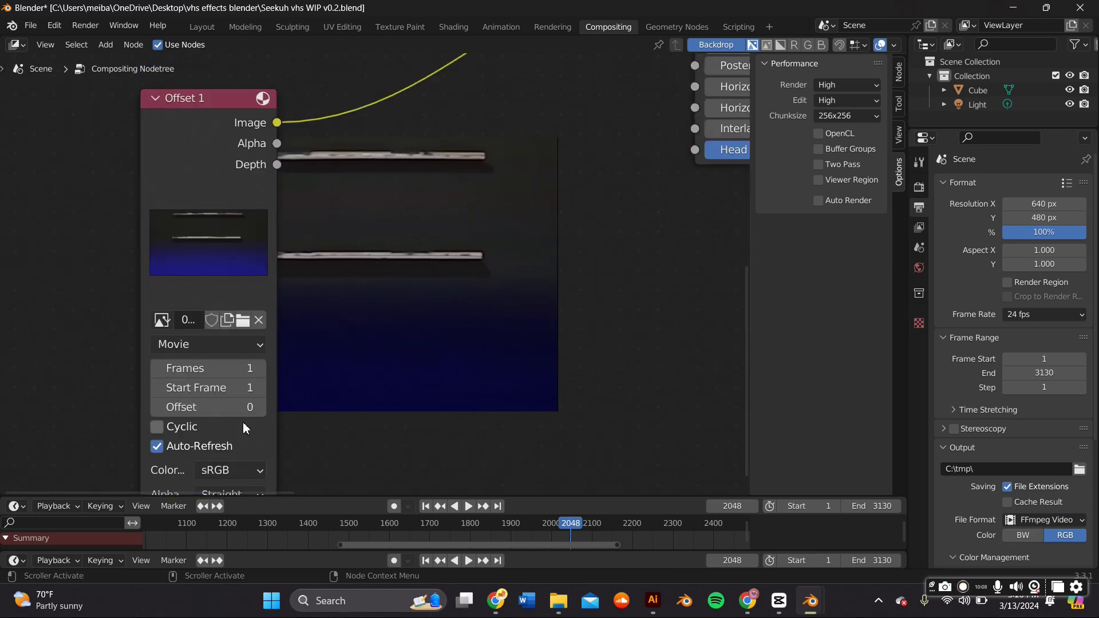
pyautogui.scroll(-3, 396, 378)
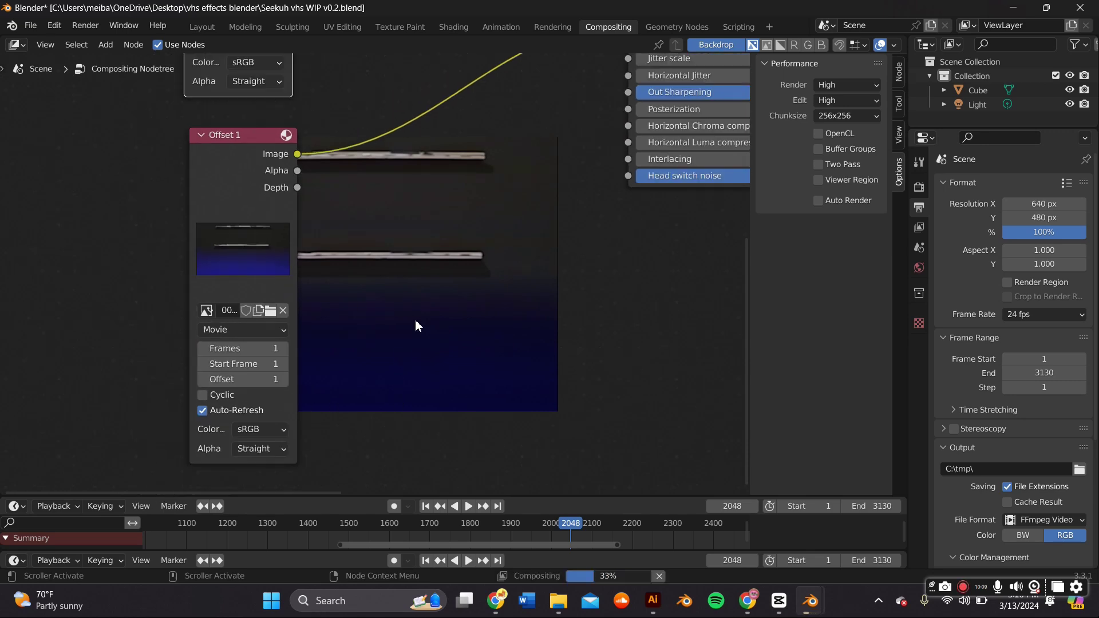
pyautogui.moveTo(449, 264); pyautogui.dragTo(413, 301, button='middle')
pyautogui.scroll(-1, 426, 281)
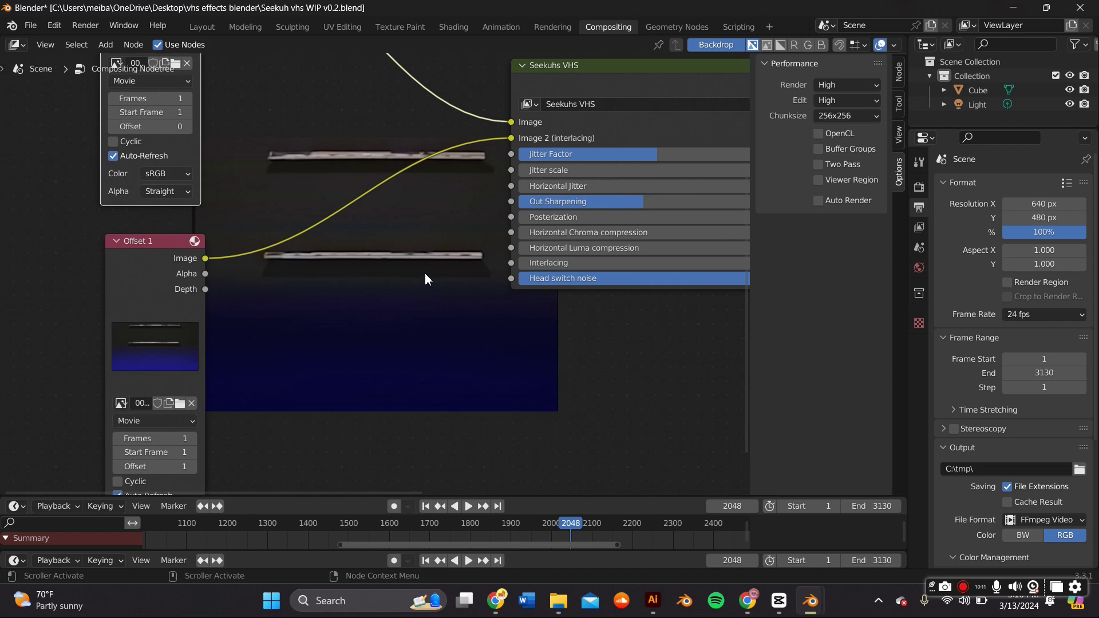
# Step: Set Frames to 180 on the Offset 0 and Offset 1 image nodes to match the length of the clip
pyautogui.scroll(-1, 425, 279)
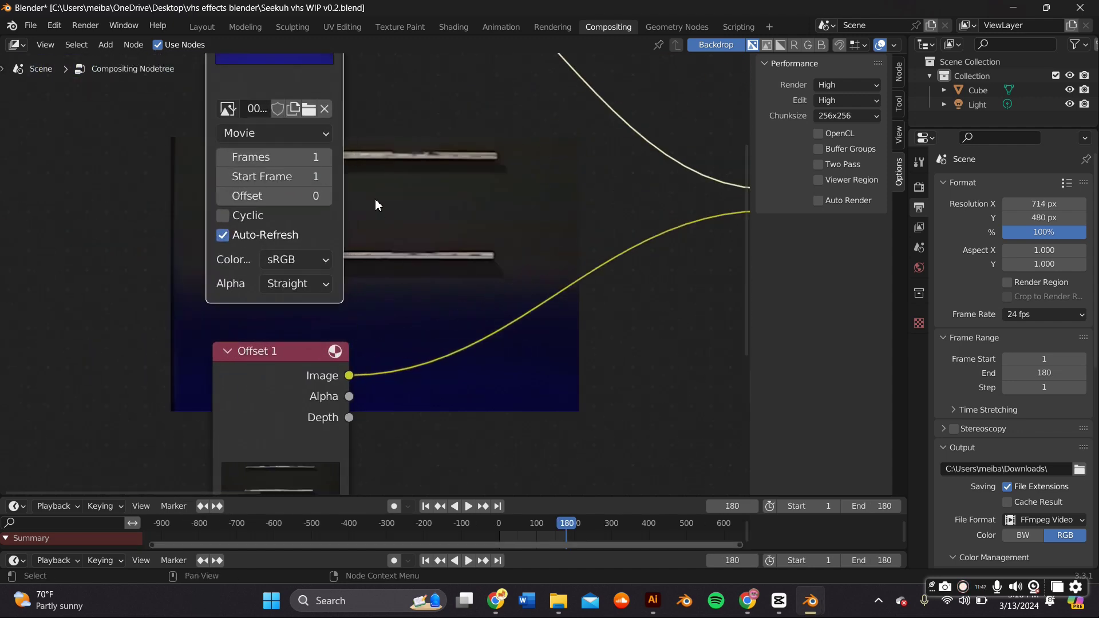
pyautogui.scroll(1, 323, 230)
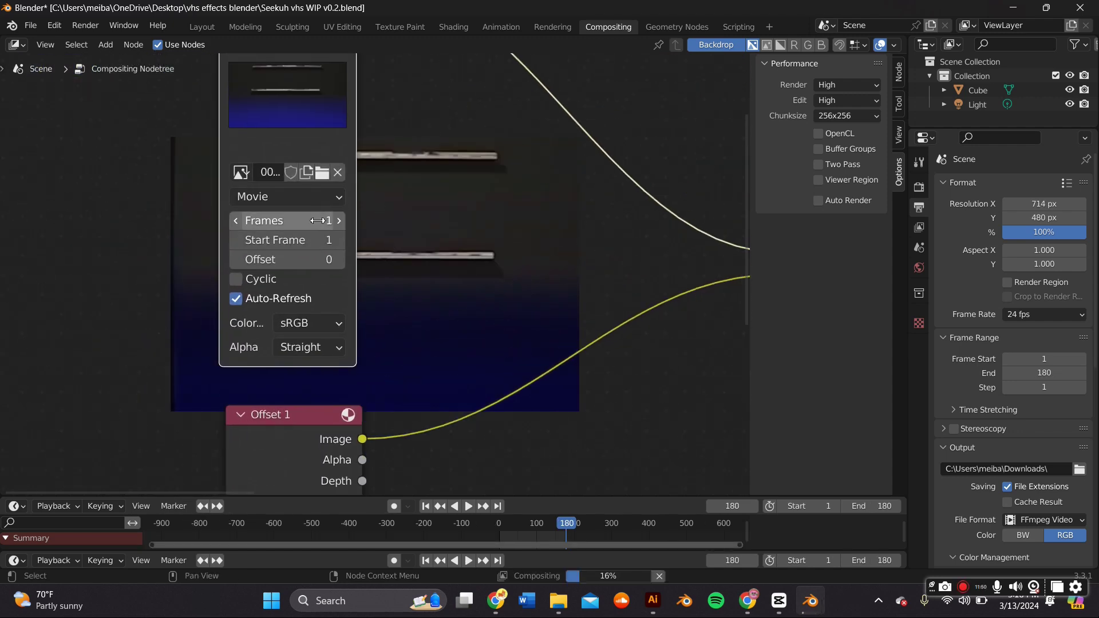
pyautogui.scroll(-3, 343, 364)
pyautogui.moveTo(412, 381); pyautogui.dragTo(427, 202, button='middle')
pyautogui.scroll(3, 272, 478)
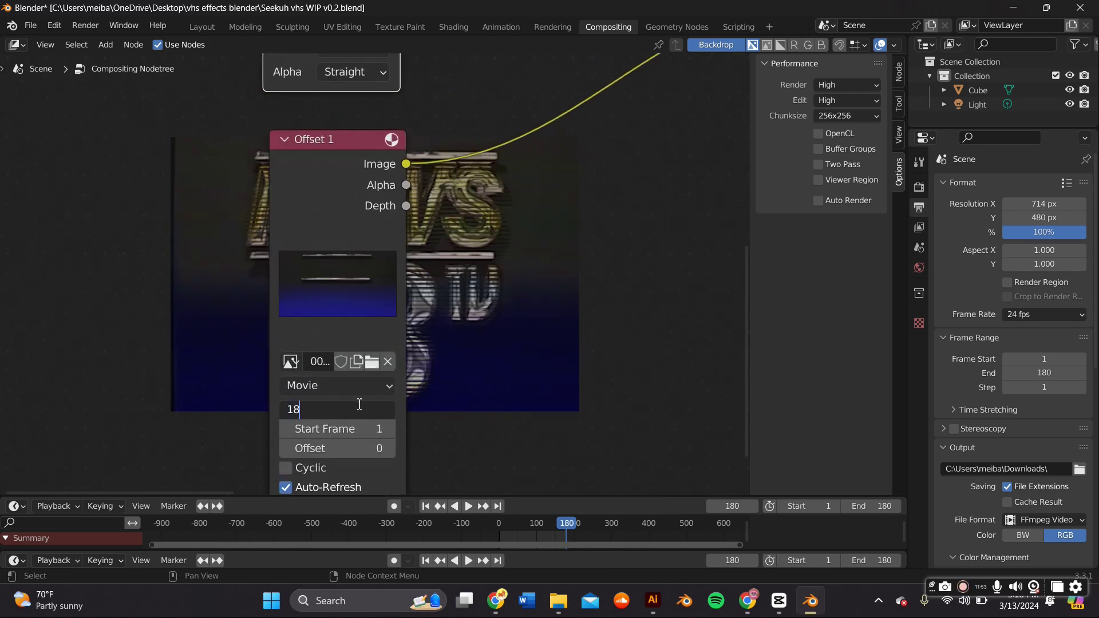